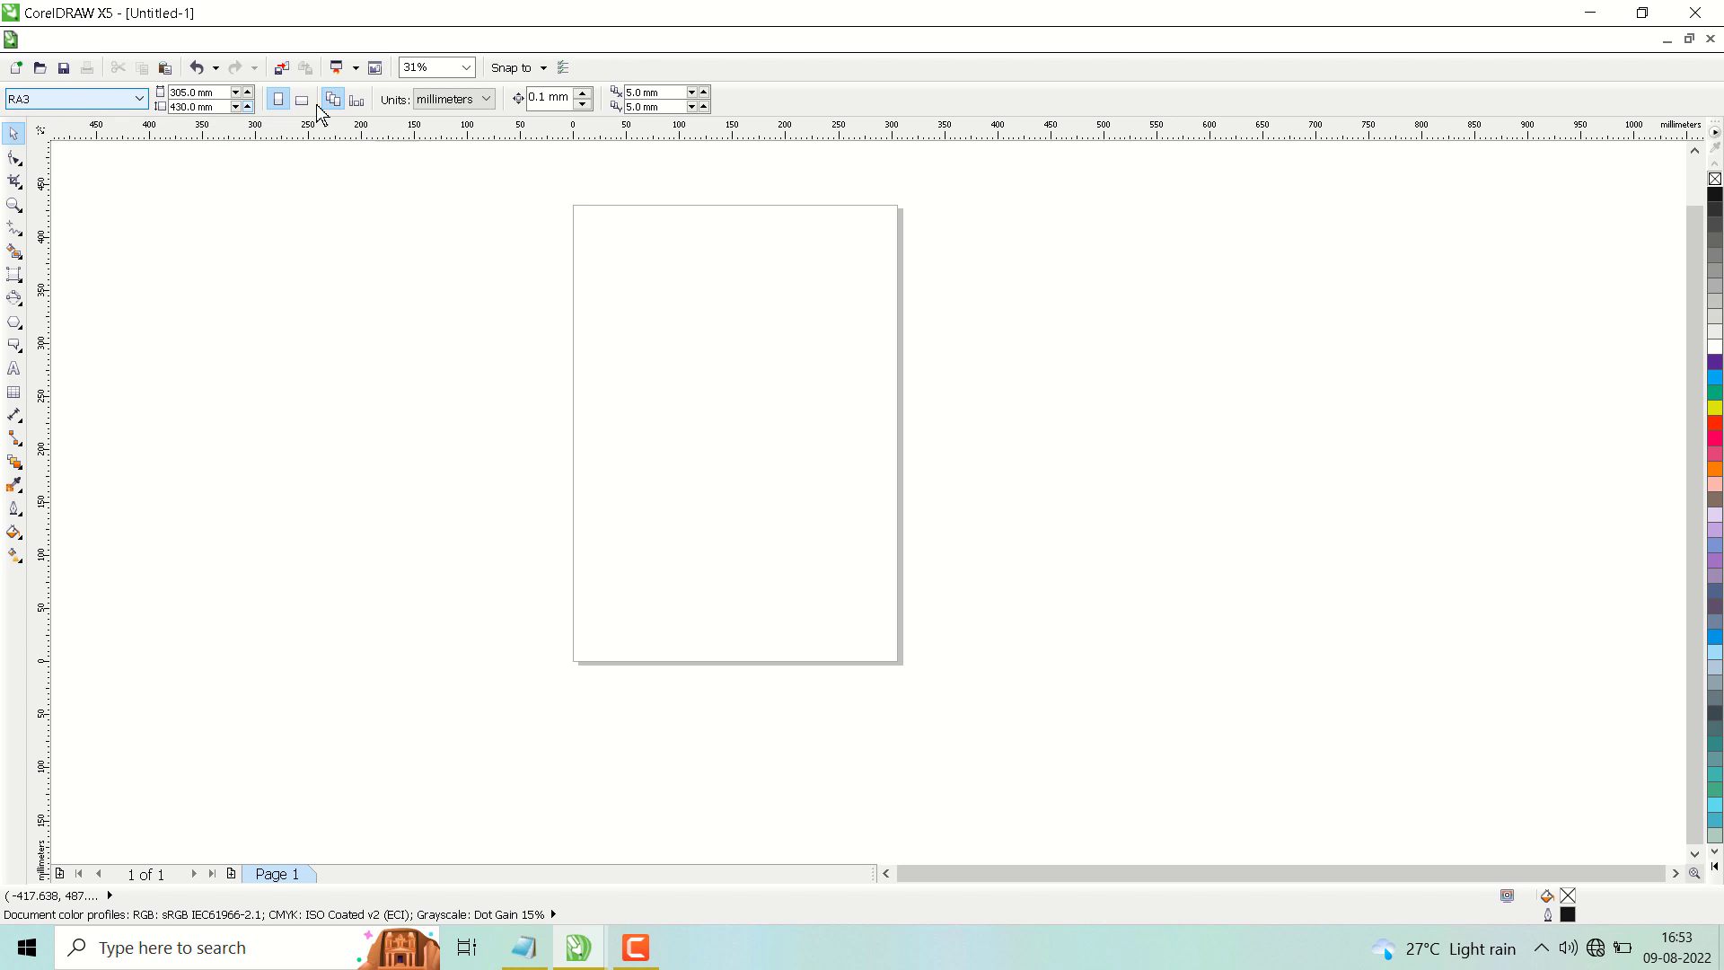
Change the page size from RA3 to B4 (ISO) using the property bar.
{"action": "left_click", "coordinate": [138, 98]}
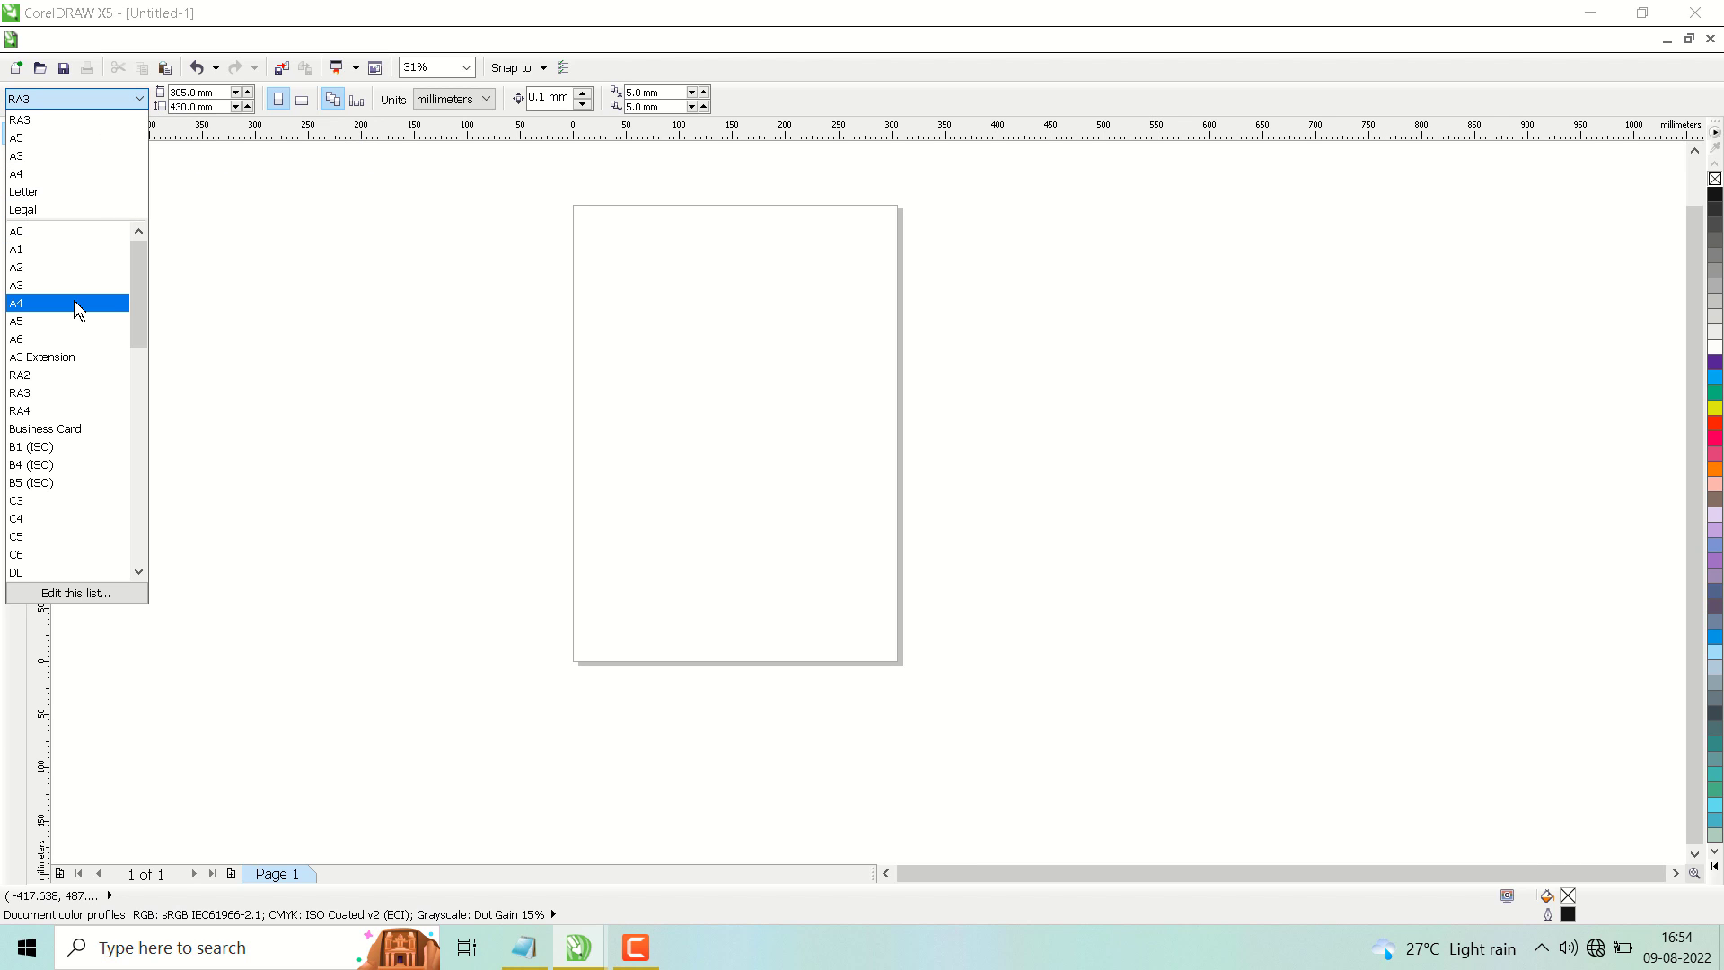
{"action": "left_click", "coordinate": [35, 465]}
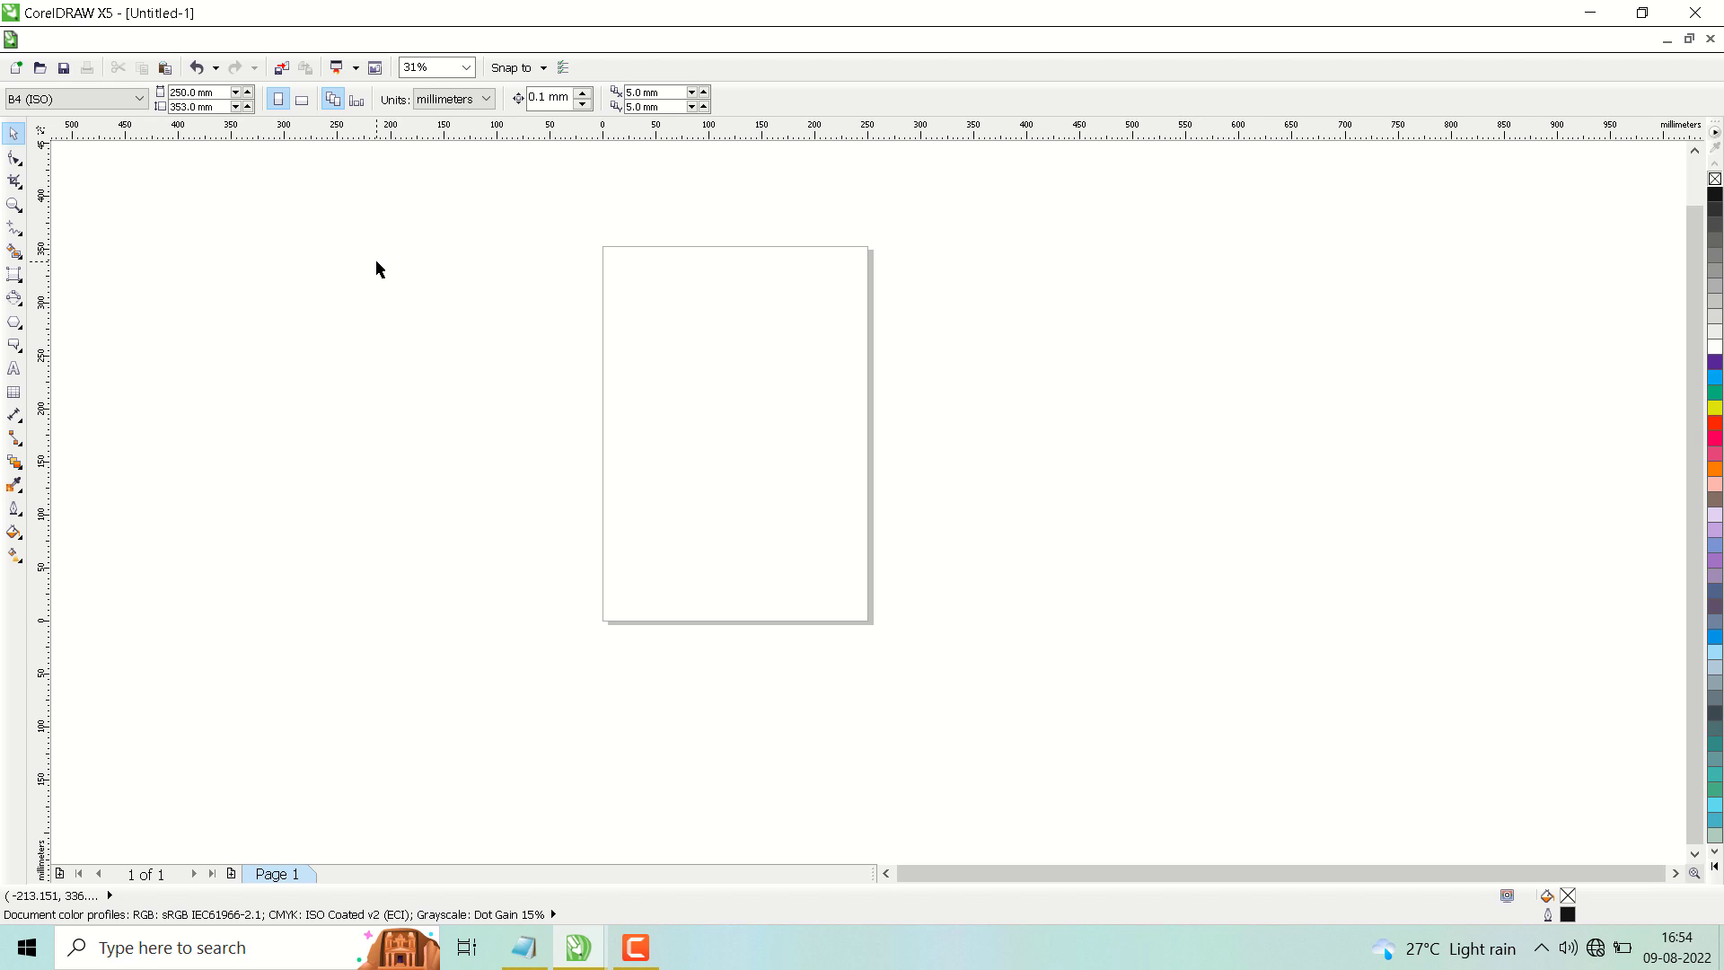
{"action": "key", "text": "alt+Down"}
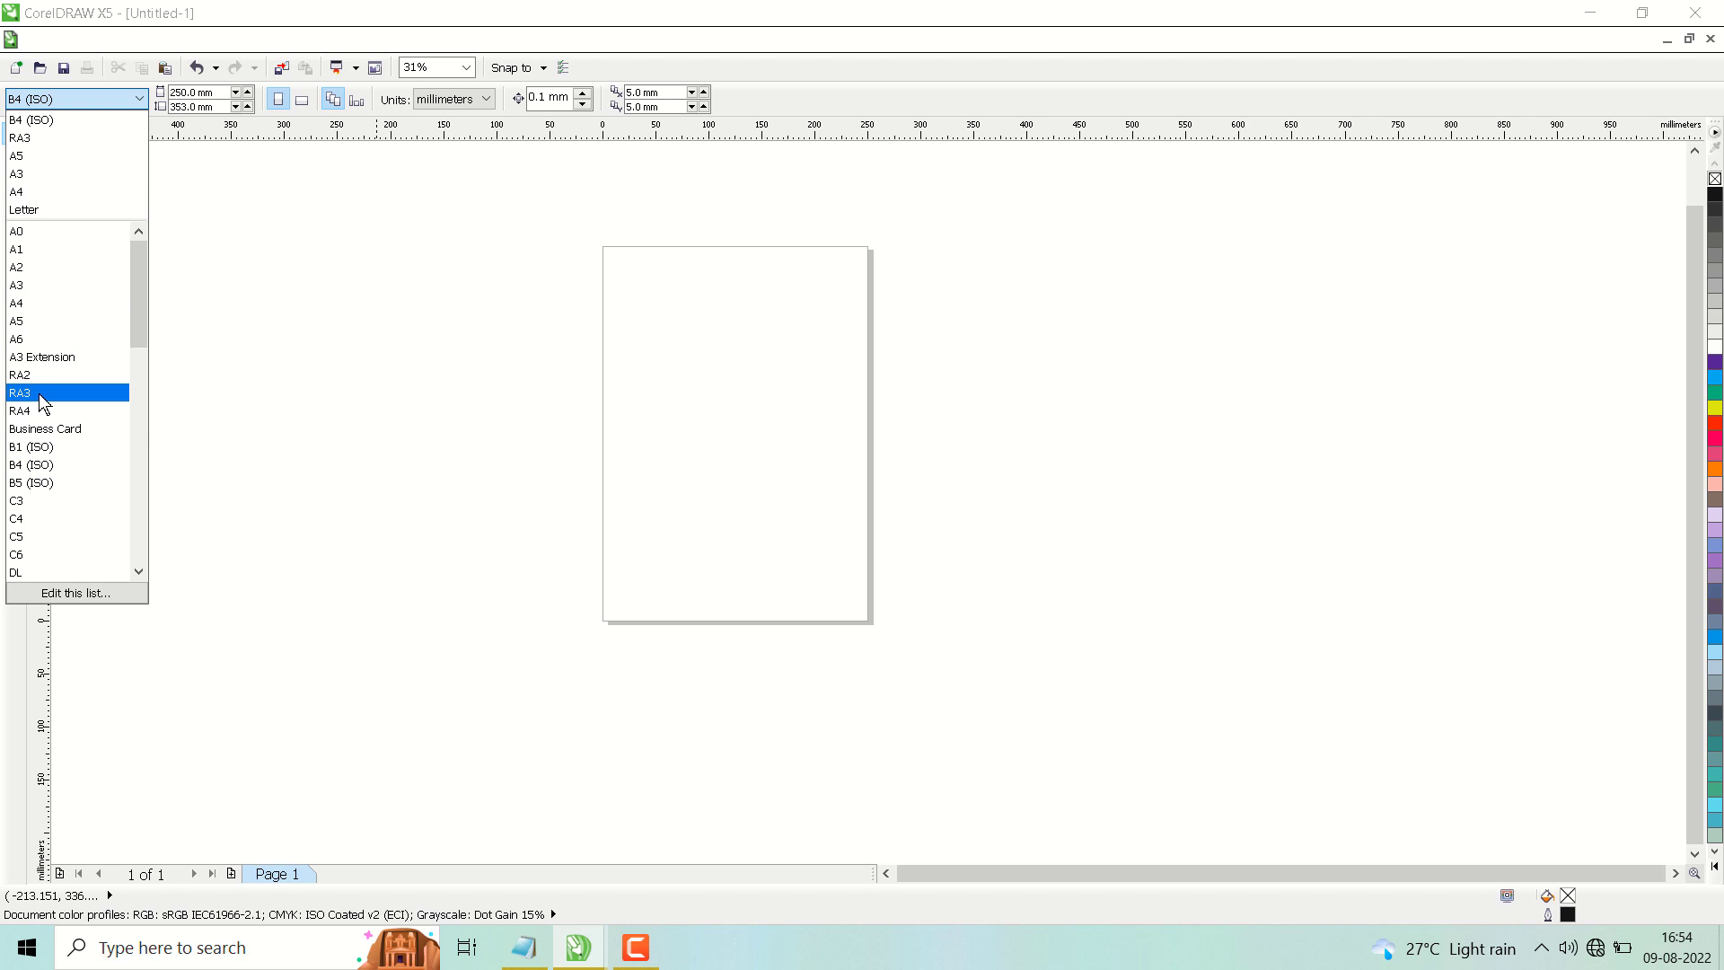
{"action": "left_click", "coordinate": [34, 466]}
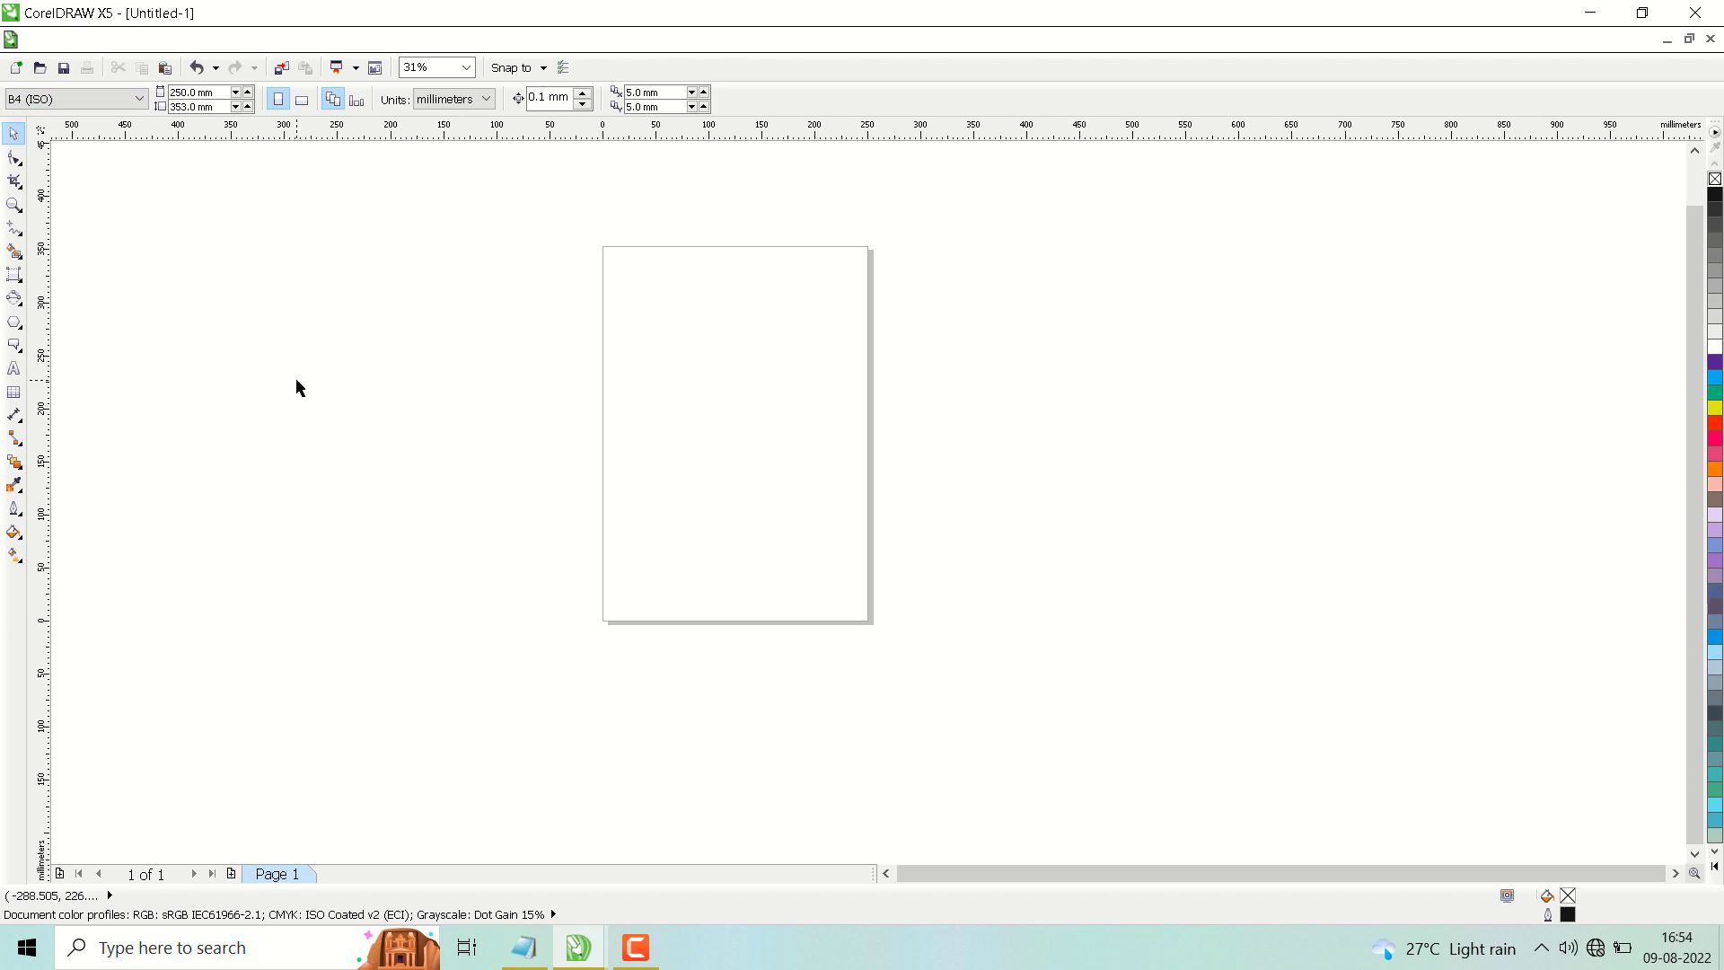
Create new document Untitled-2 with its size set to B4 (ISO), 250 × 353 mm.
{"action": "left_click", "coordinate": [19, 71]}
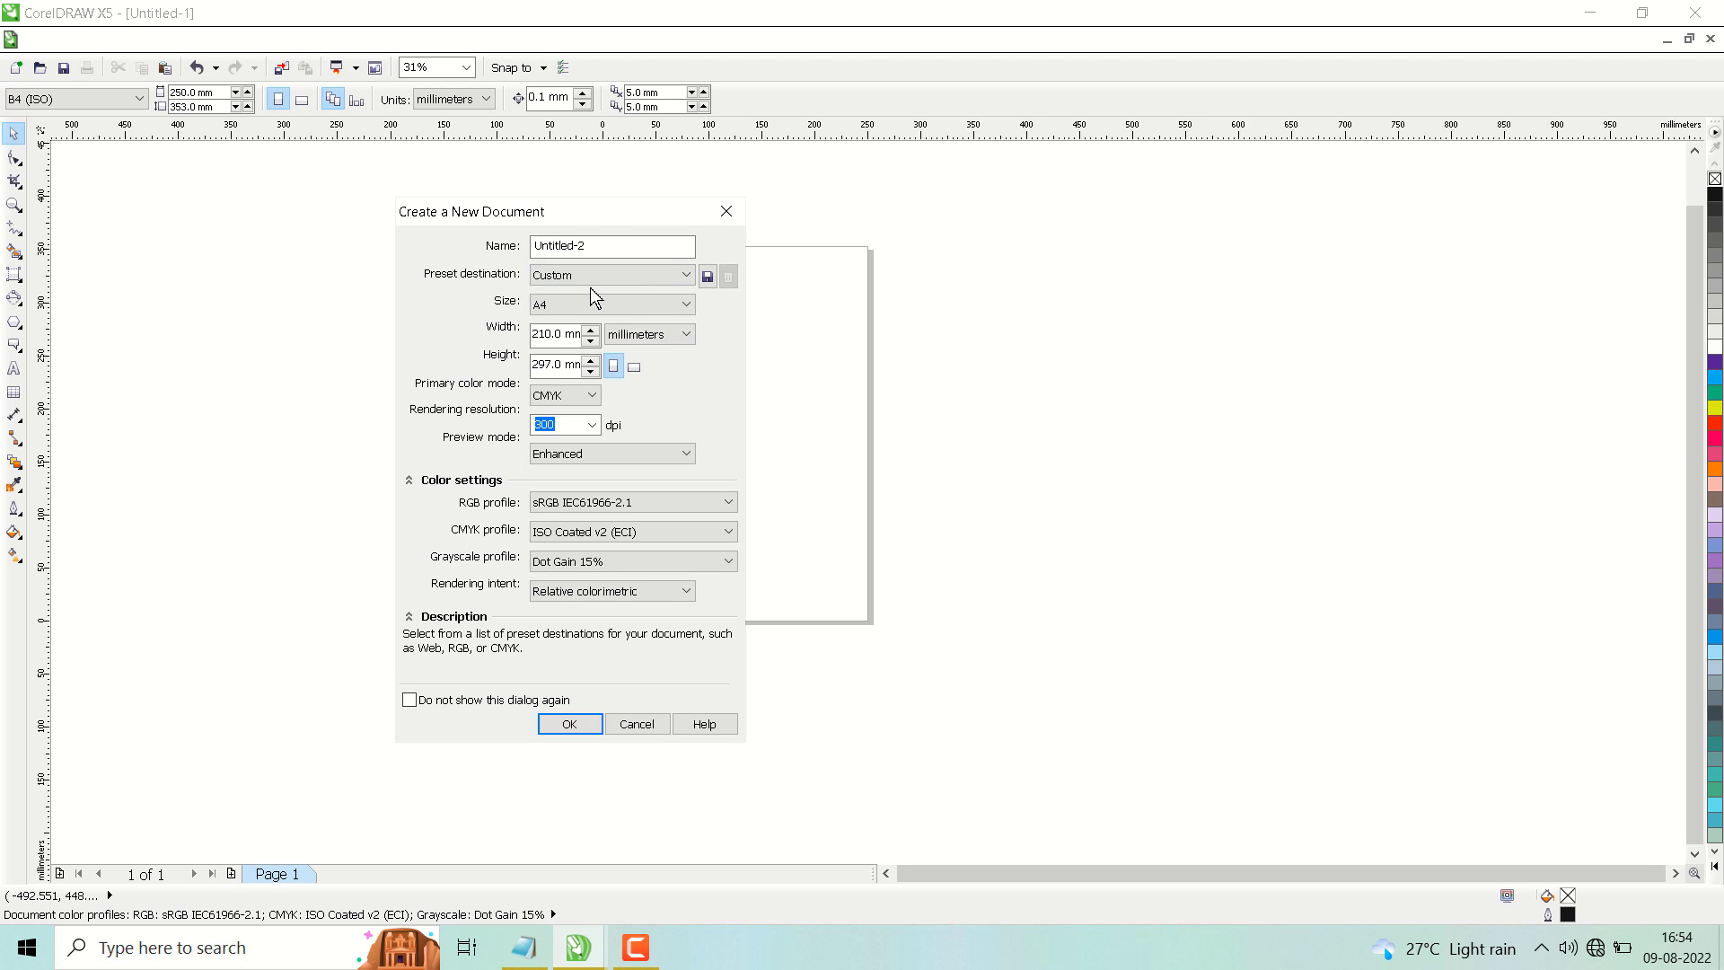
{"action": "left_click", "coordinate": [677, 304]}
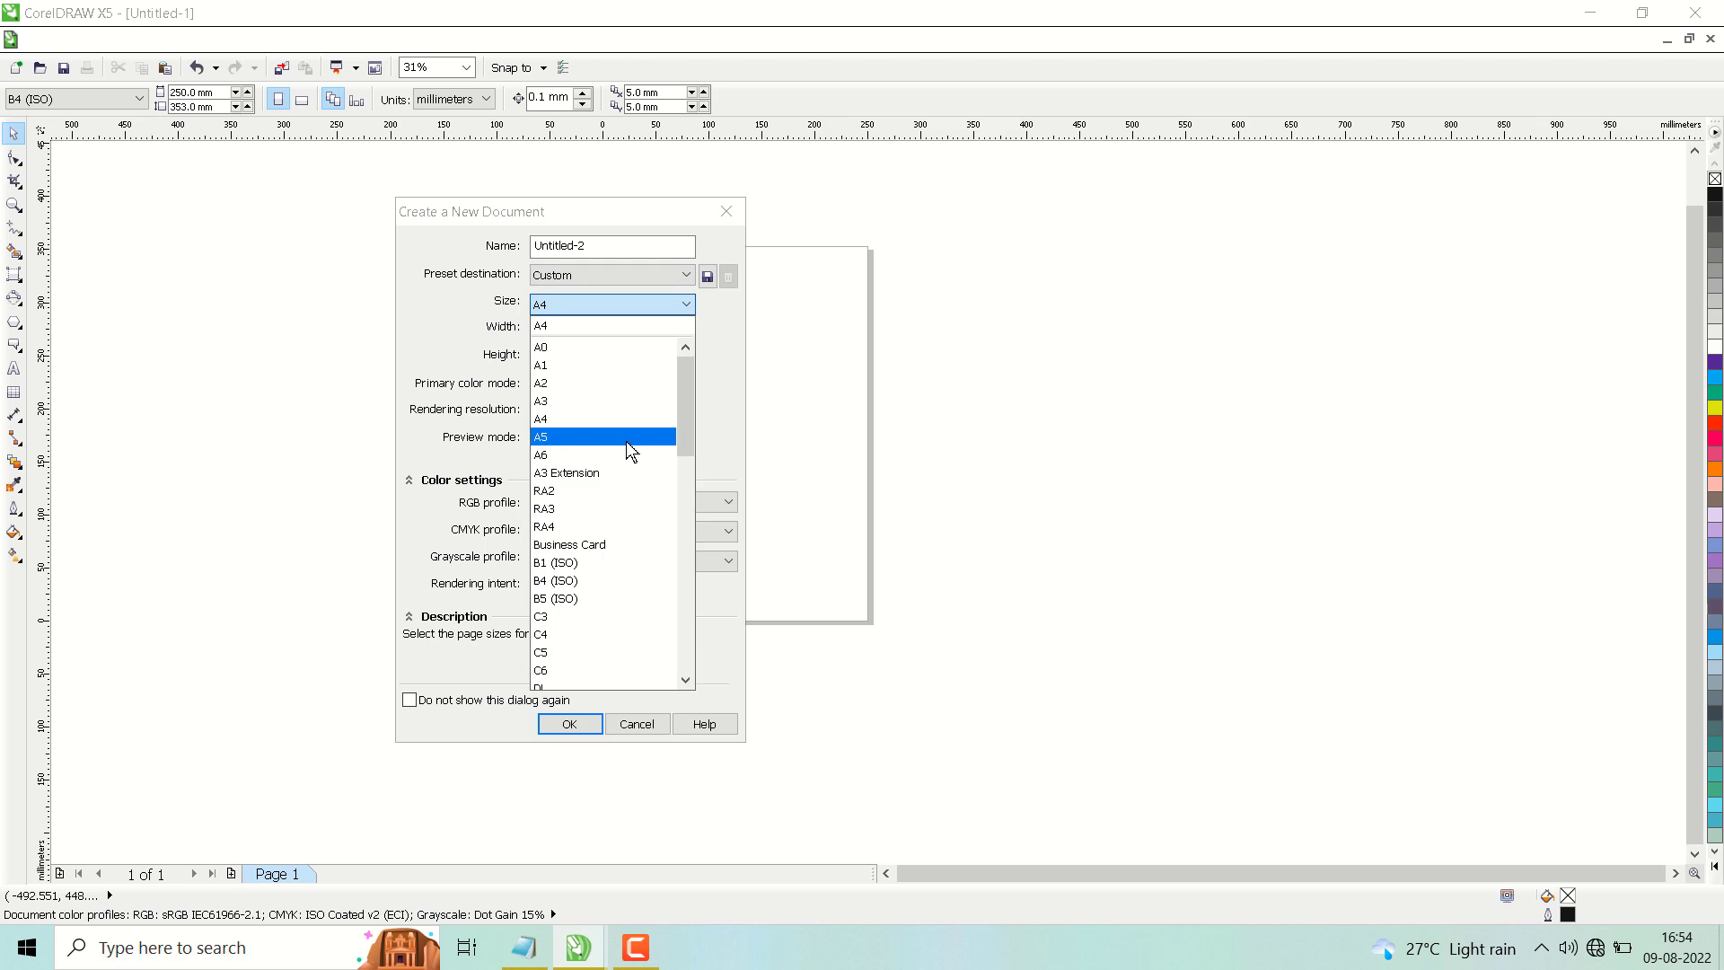
{"action": "scroll", "coordinate": [627, 441], "scroll_direction": "down", "scroll_amount": 5}
{"action": "scroll", "coordinate": [626, 441], "scroll_direction": "down", "scroll_amount": 5}
{"action": "scroll", "coordinate": [629, 449], "scroll_direction": "down", "scroll_amount": 3}
{"action": "scroll", "coordinate": [628, 449], "scroll_direction": "up", "scroll_amount": 8}
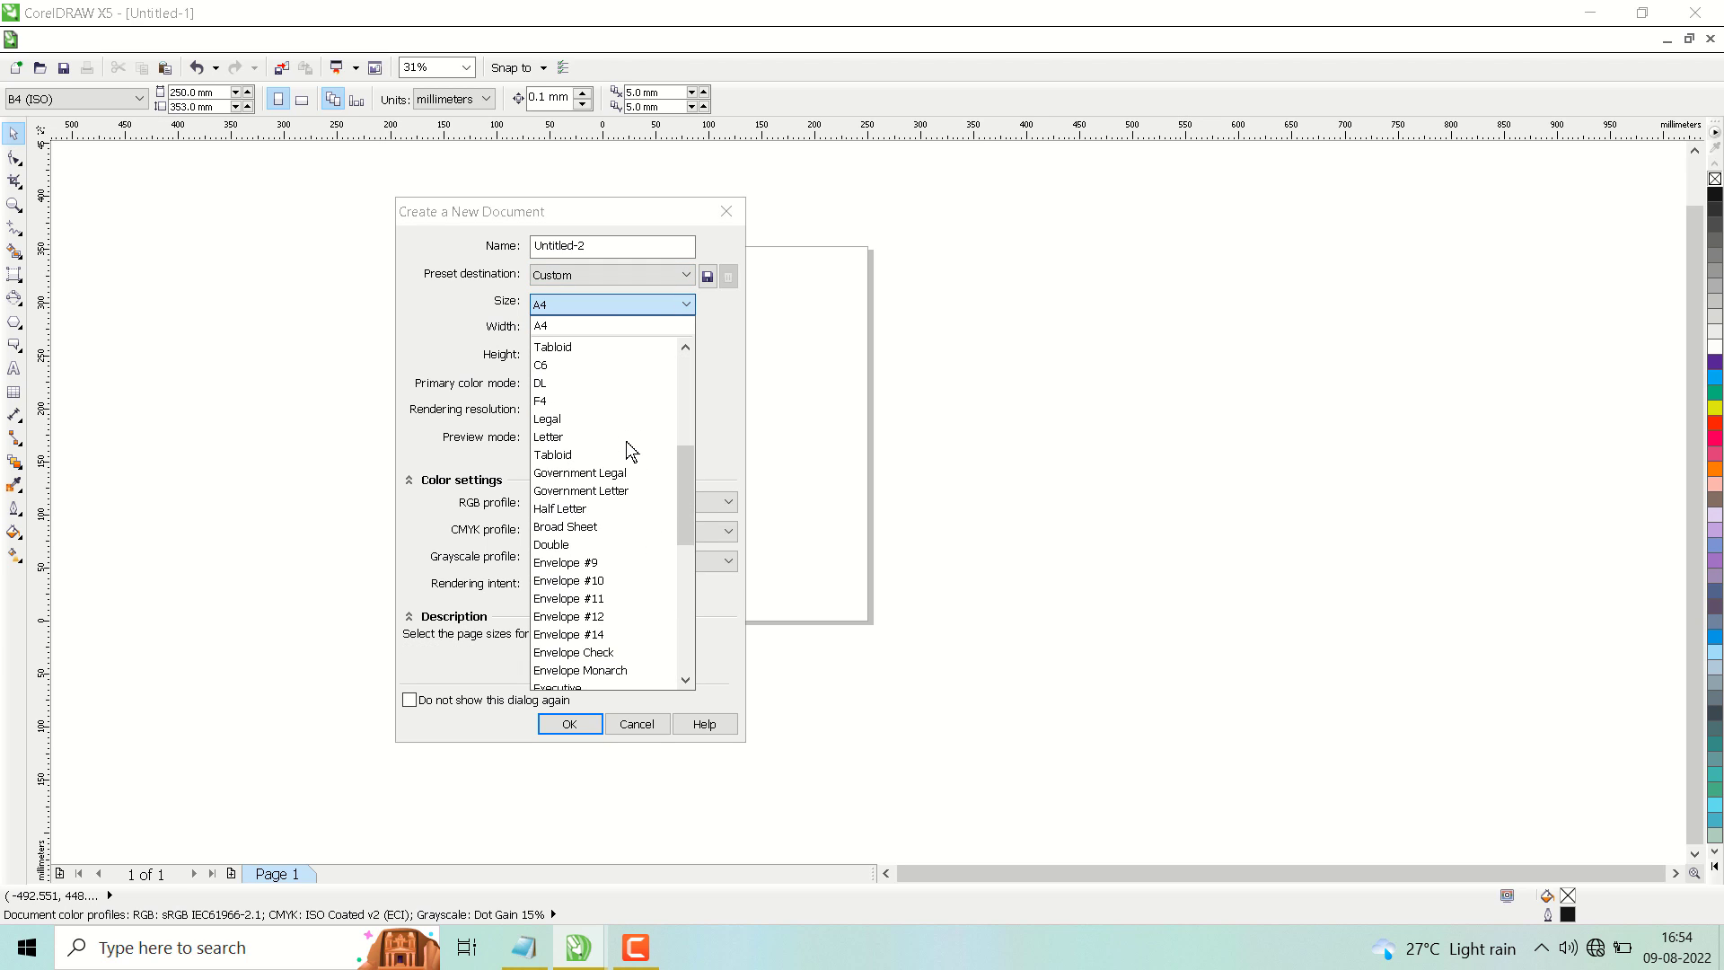
{"action": "scroll", "coordinate": [627, 451], "scroll_direction": "up", "scroll_amount": 6}
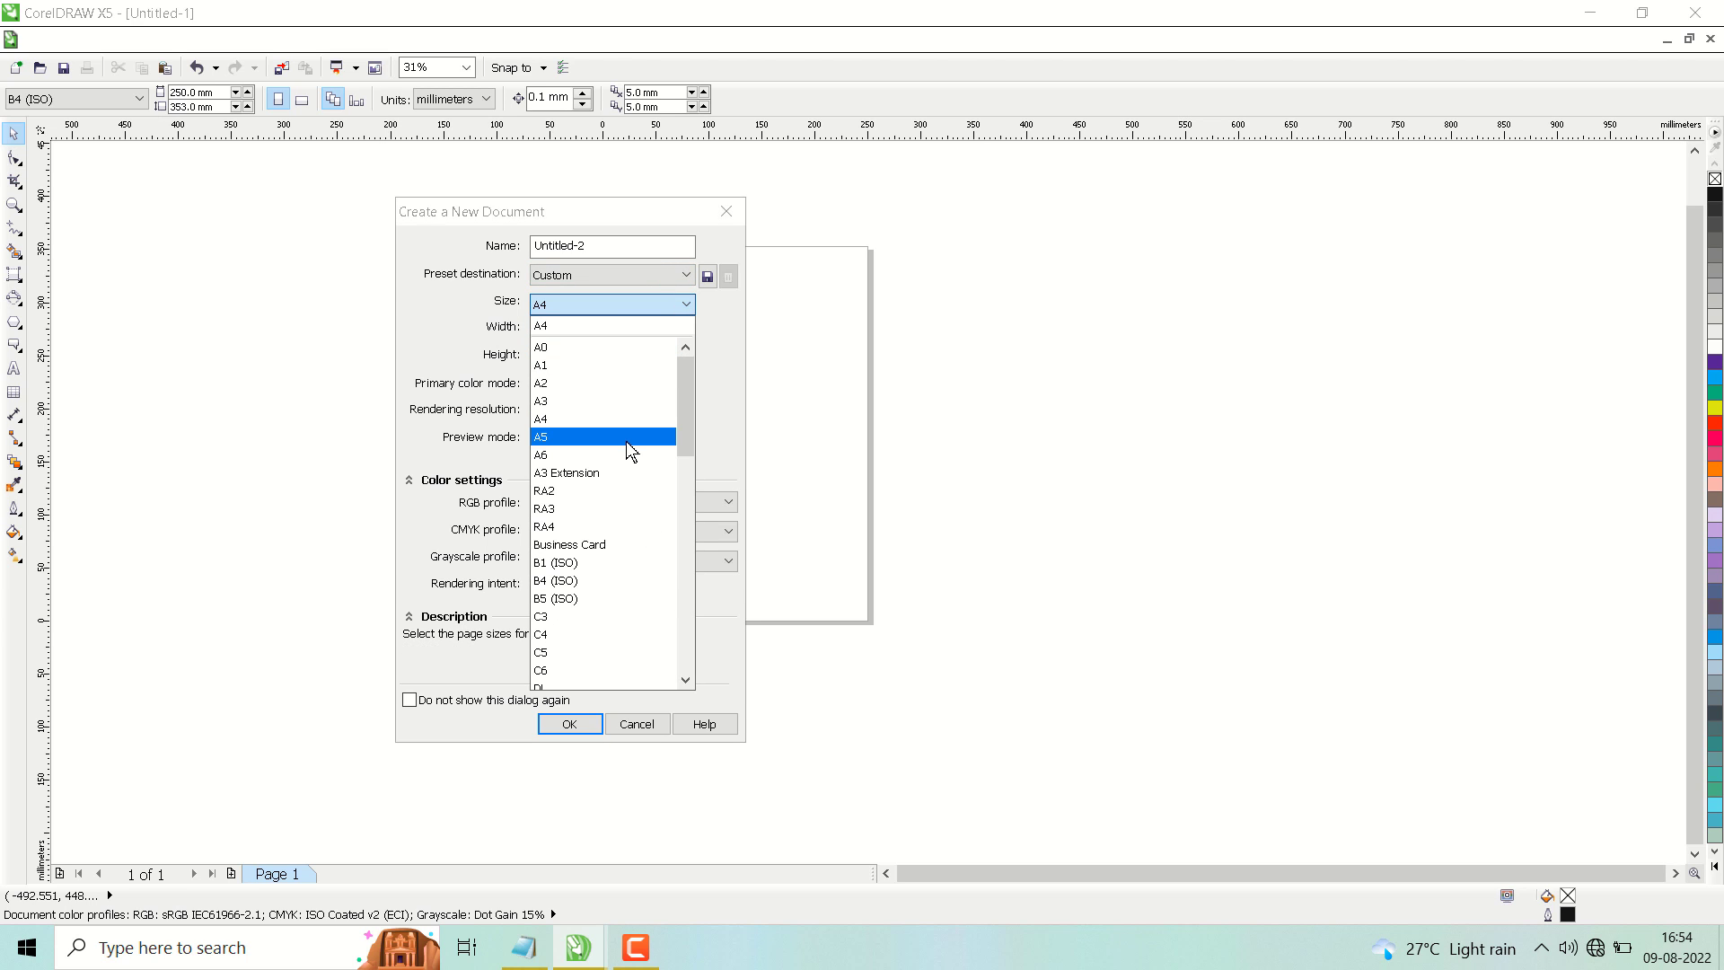
{"action": "left_click", "coordinate": [562, 585]}
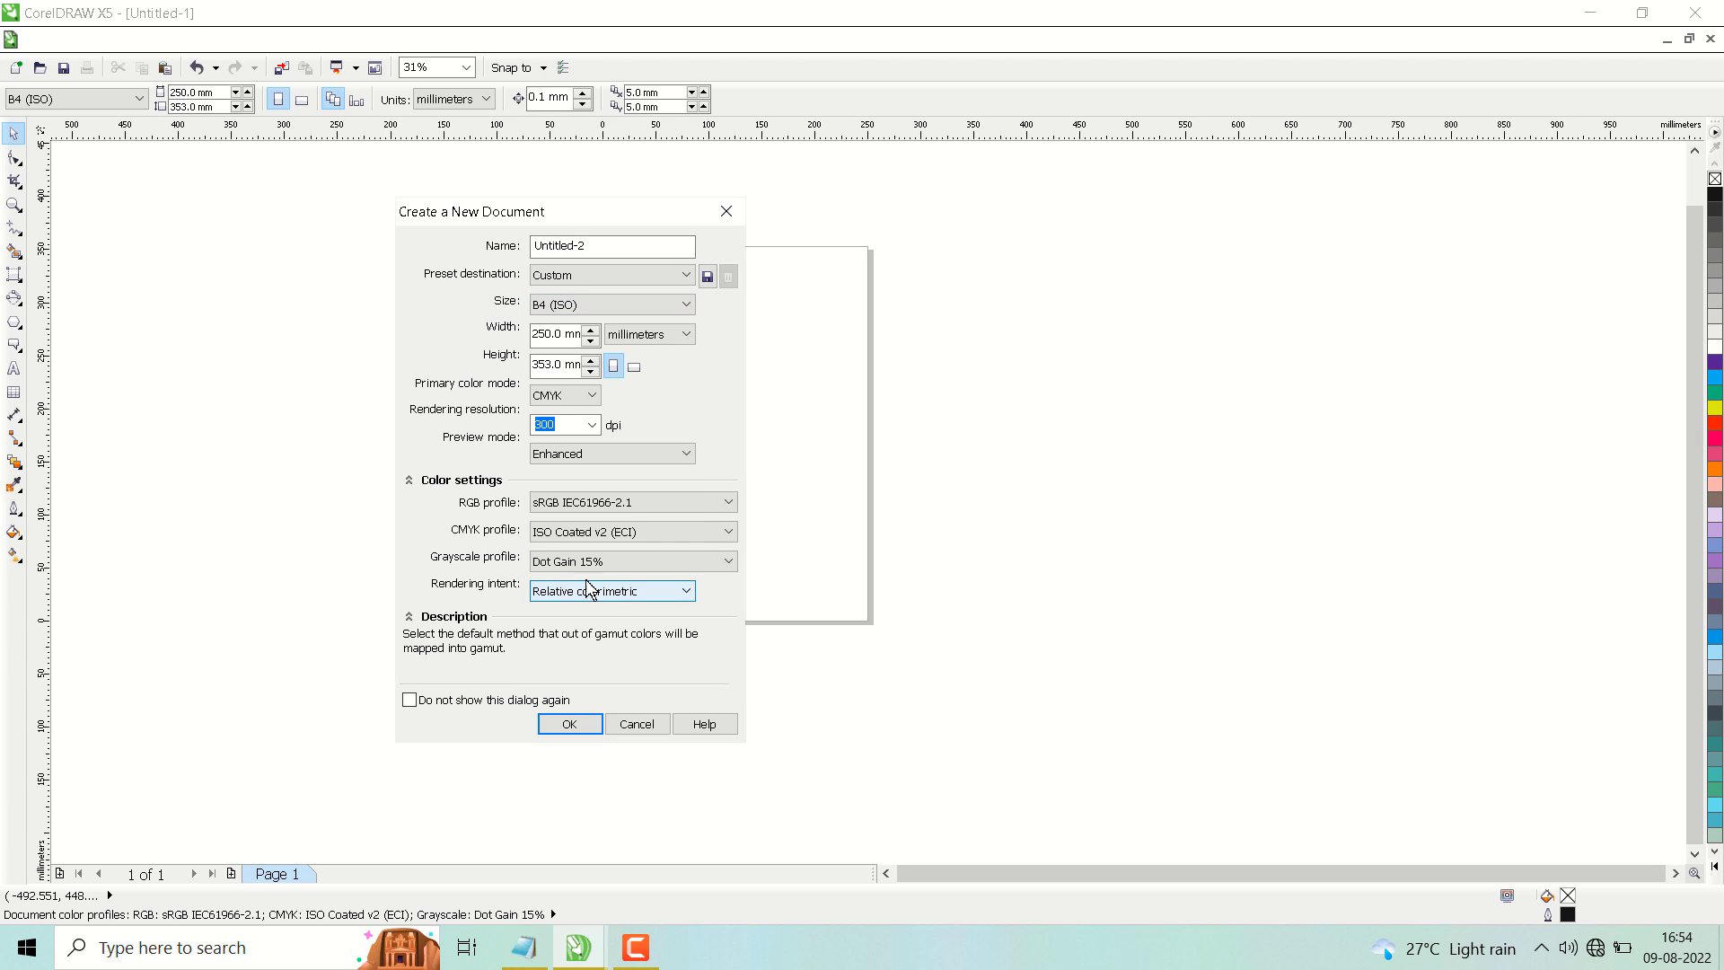
{"action": "left_click", "coordinate": [570, 723]}
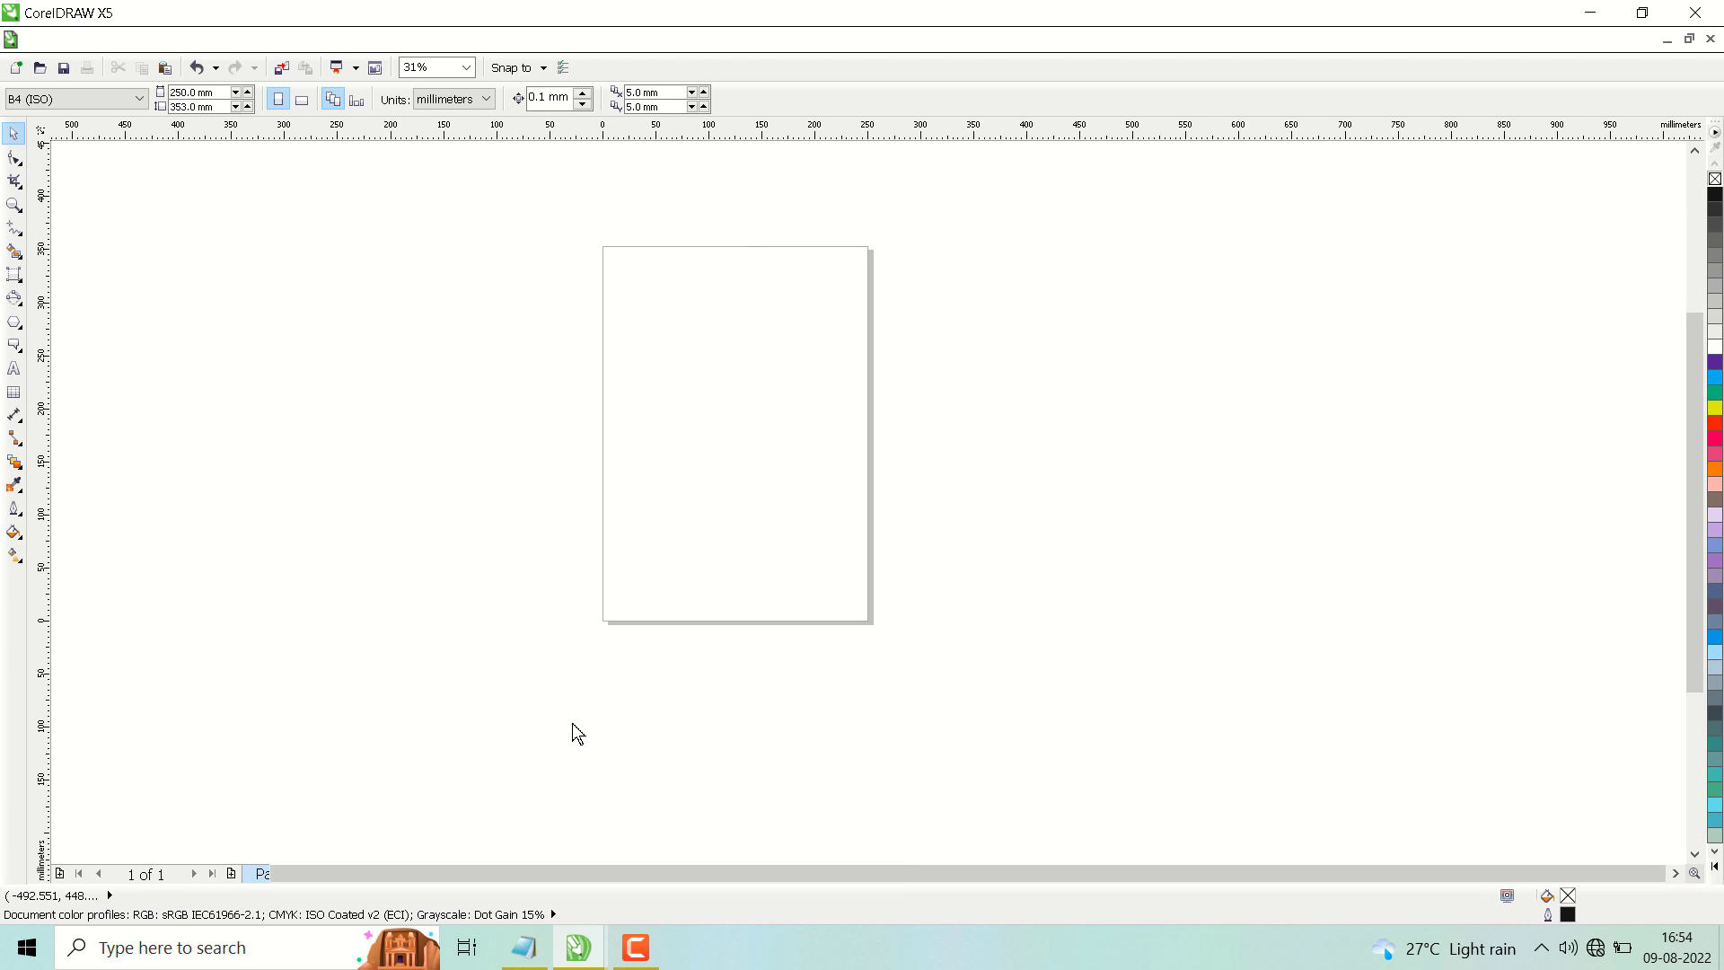